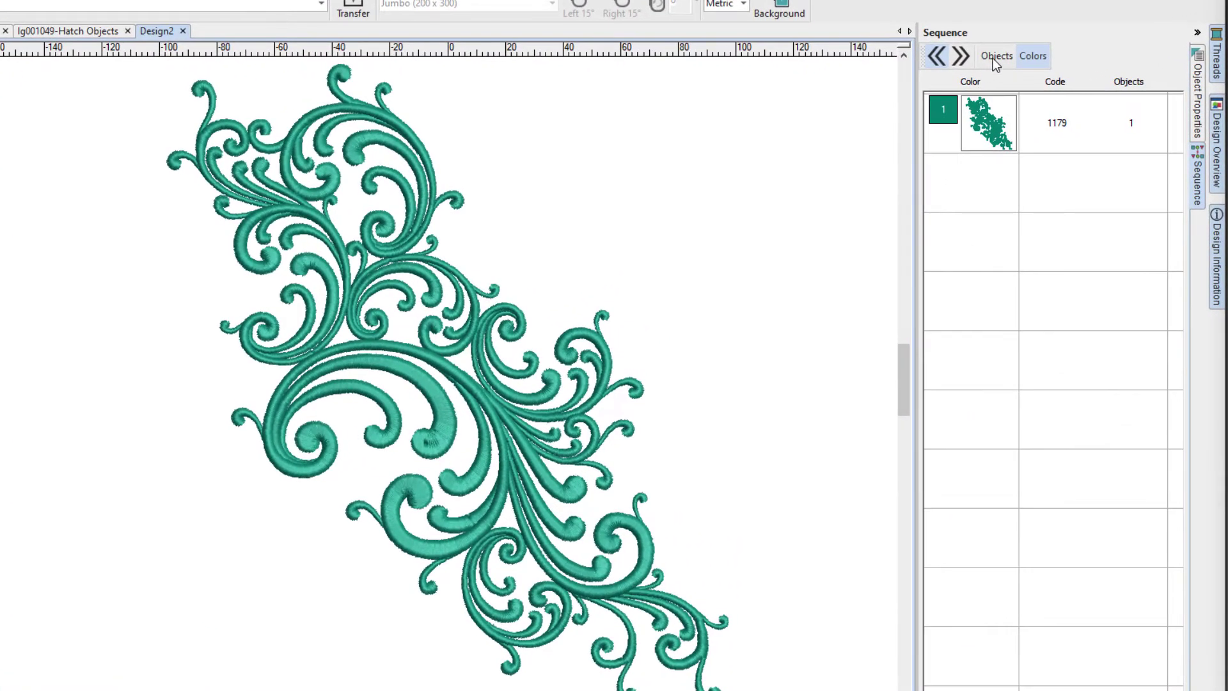
List Design2's sequence by objects, revealing a single 30637-stitch object.
left_click(1040, 109)
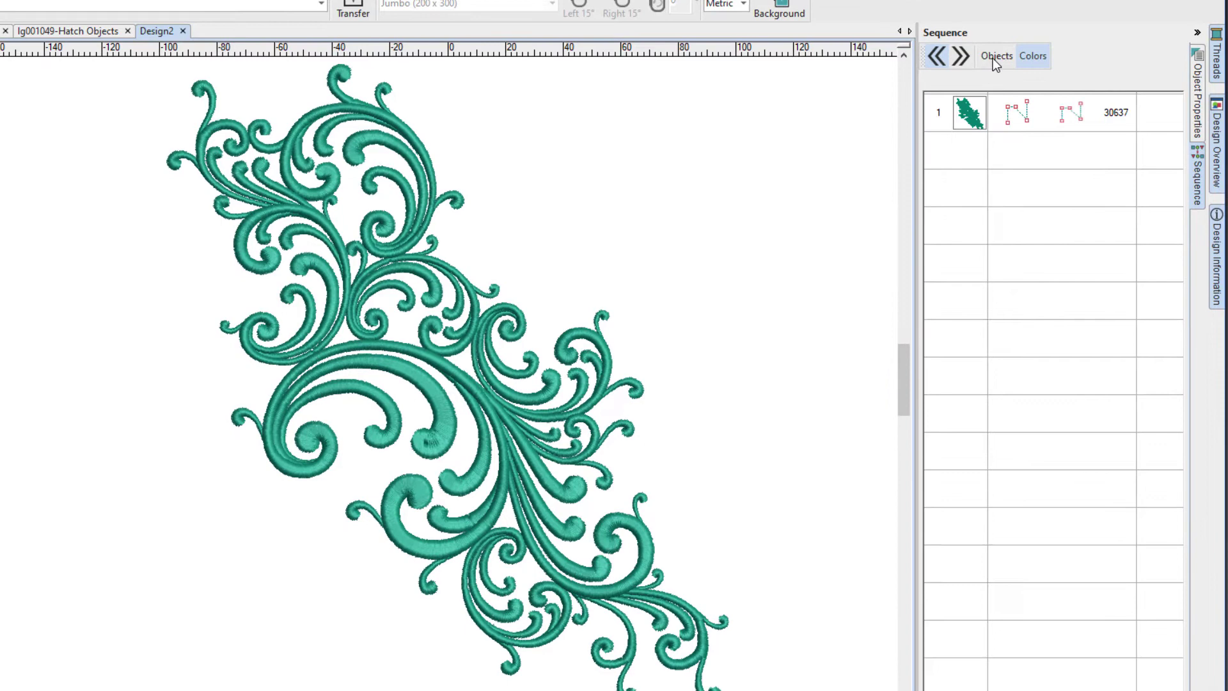
left_click(995, 58)
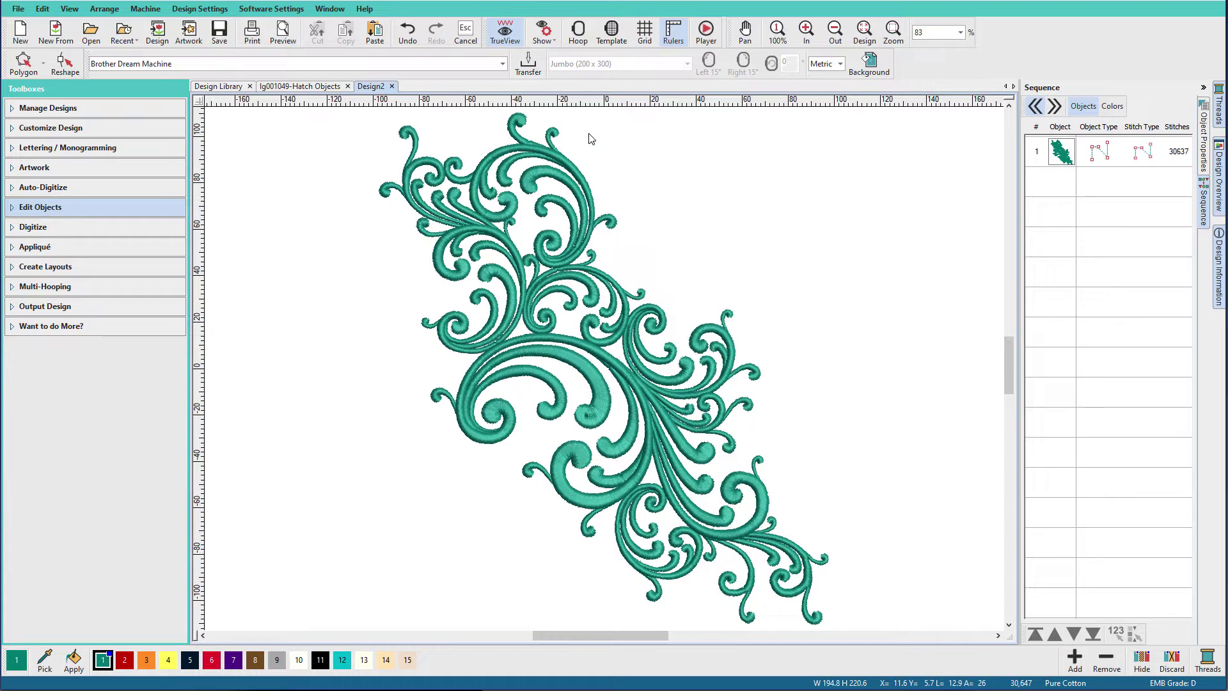
Select the whole teal design and apply Edit > Recognize Stitches to split it into separate objects.
left_click(1057, 155)
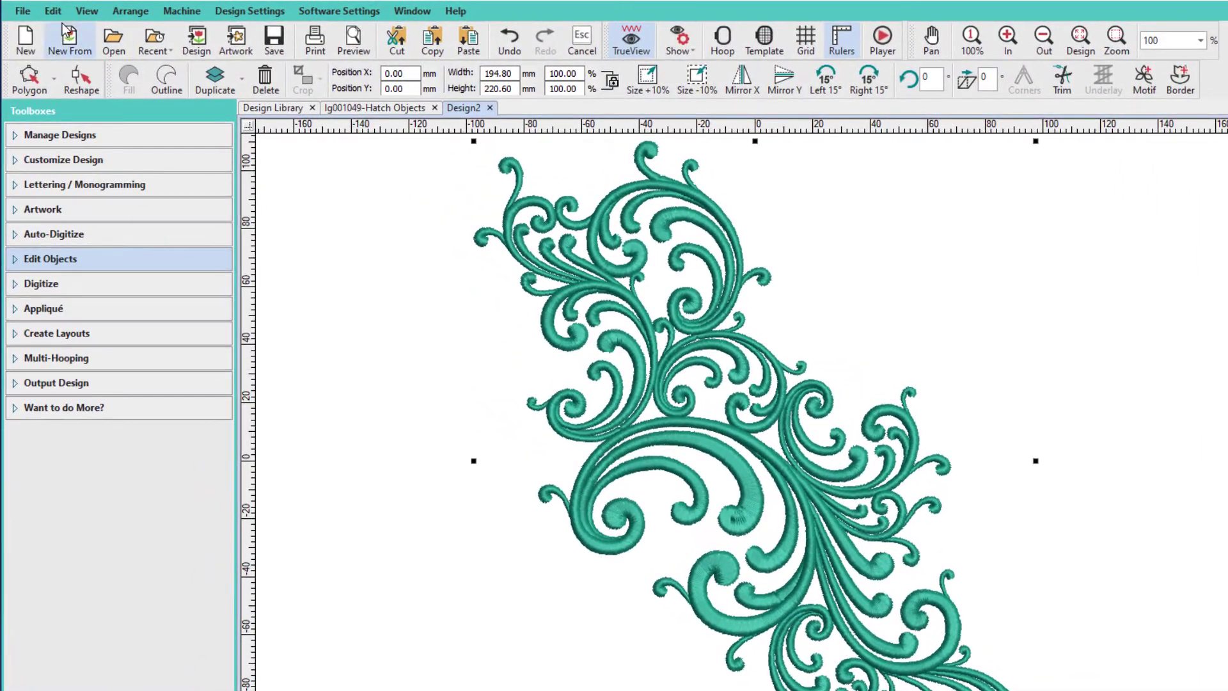
left_click(45, 11)
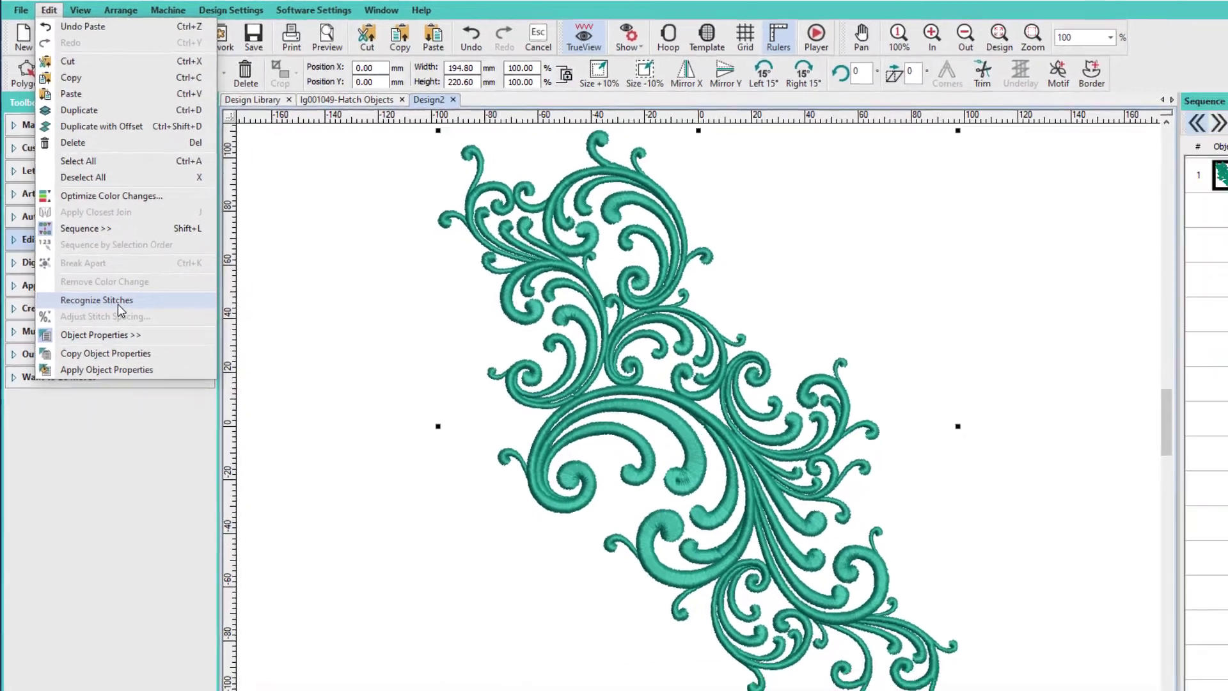
left_click(128, 329)
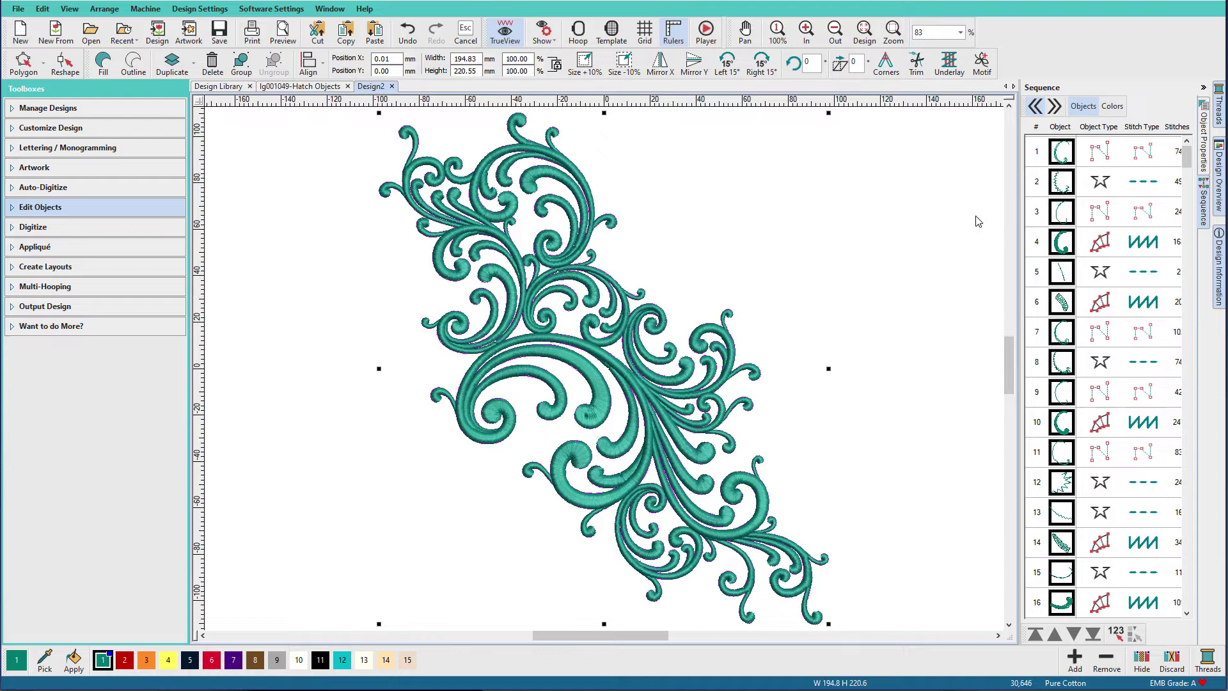
Switch to the Ig001049-Hatch Objects design and select all of its objects.
left_click(300, 86)
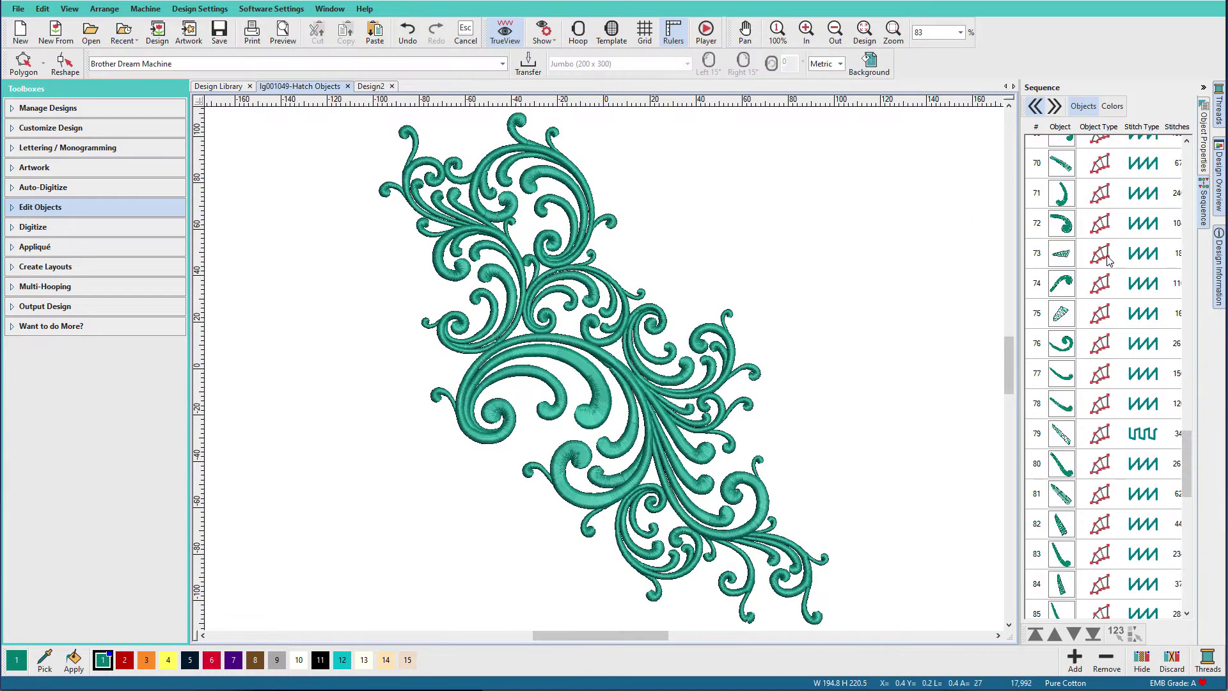
left_click_drag(1184, 442, 1173, 171)
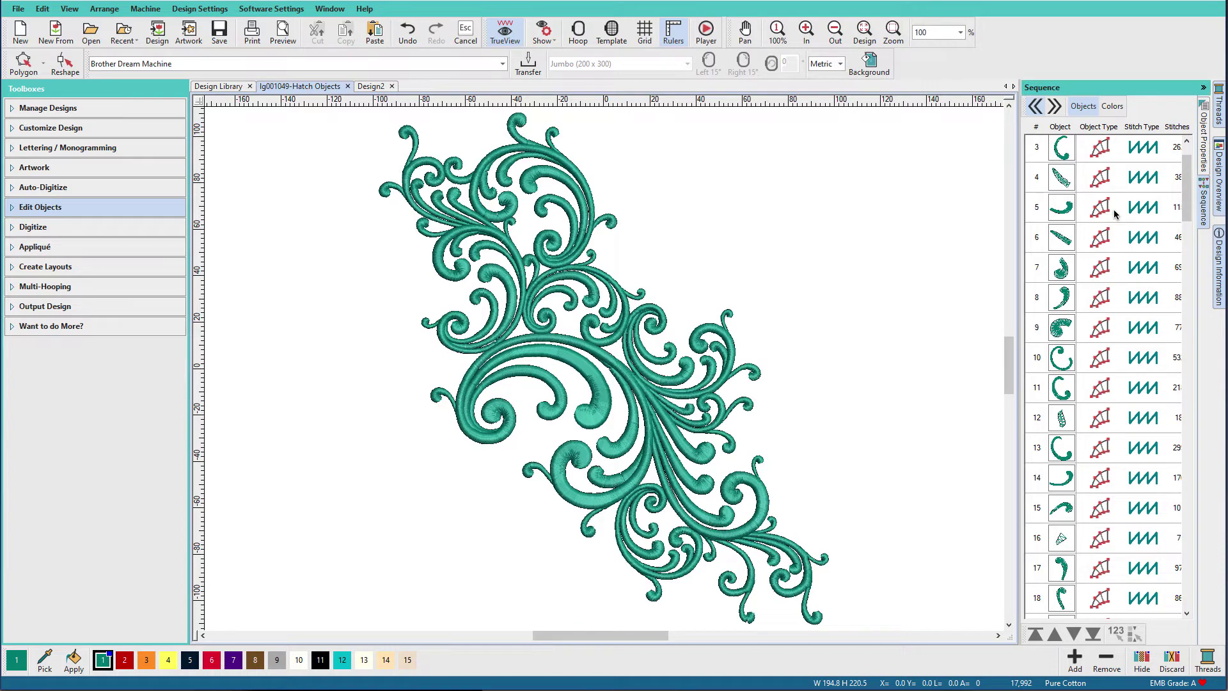
key("ctrl+a")
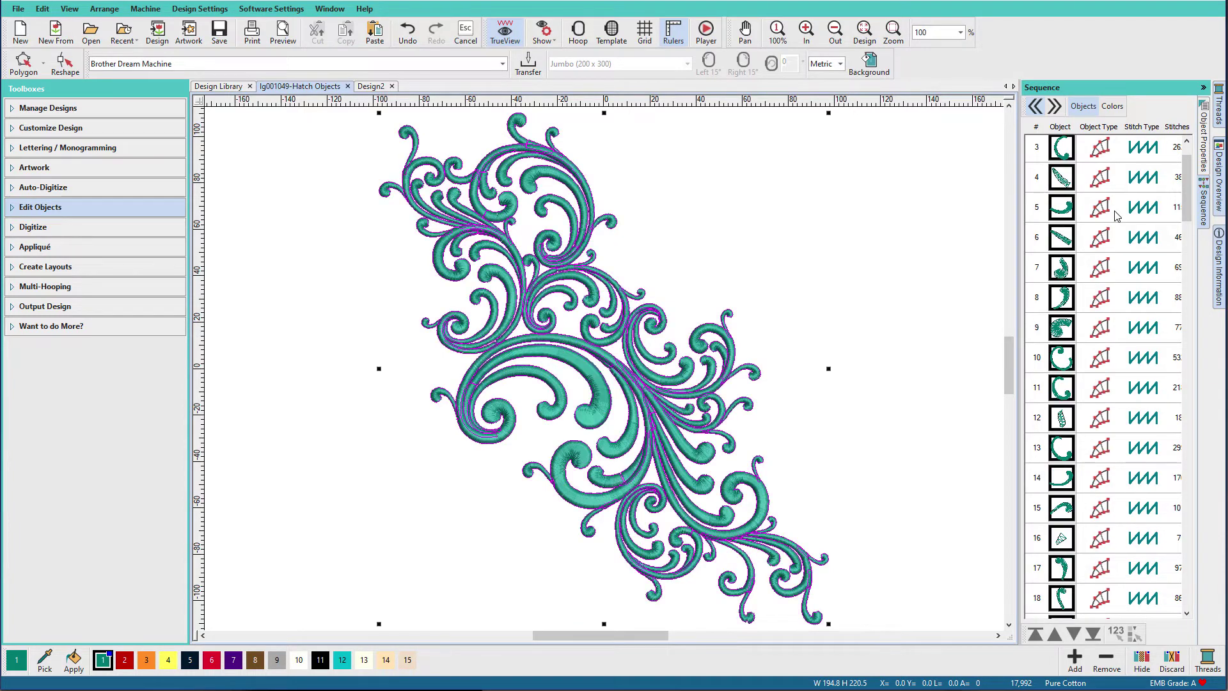
key("j")
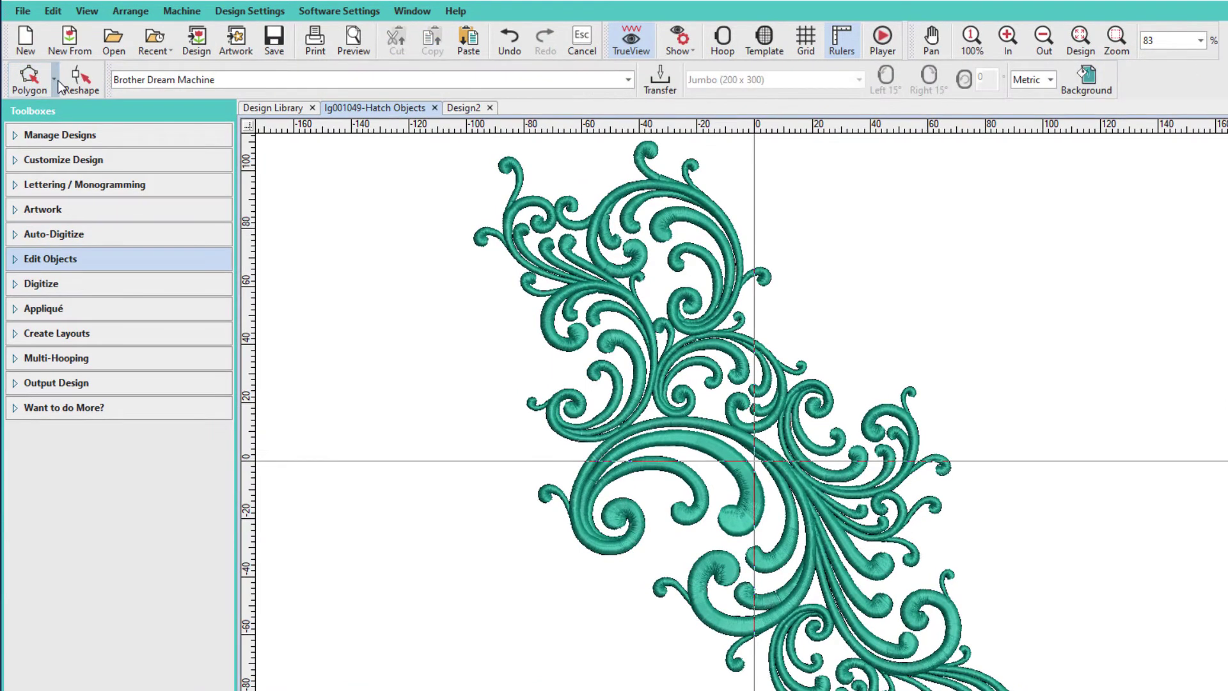
Polygon-select the swirl section at the top of the design.
left_click(43, 63)
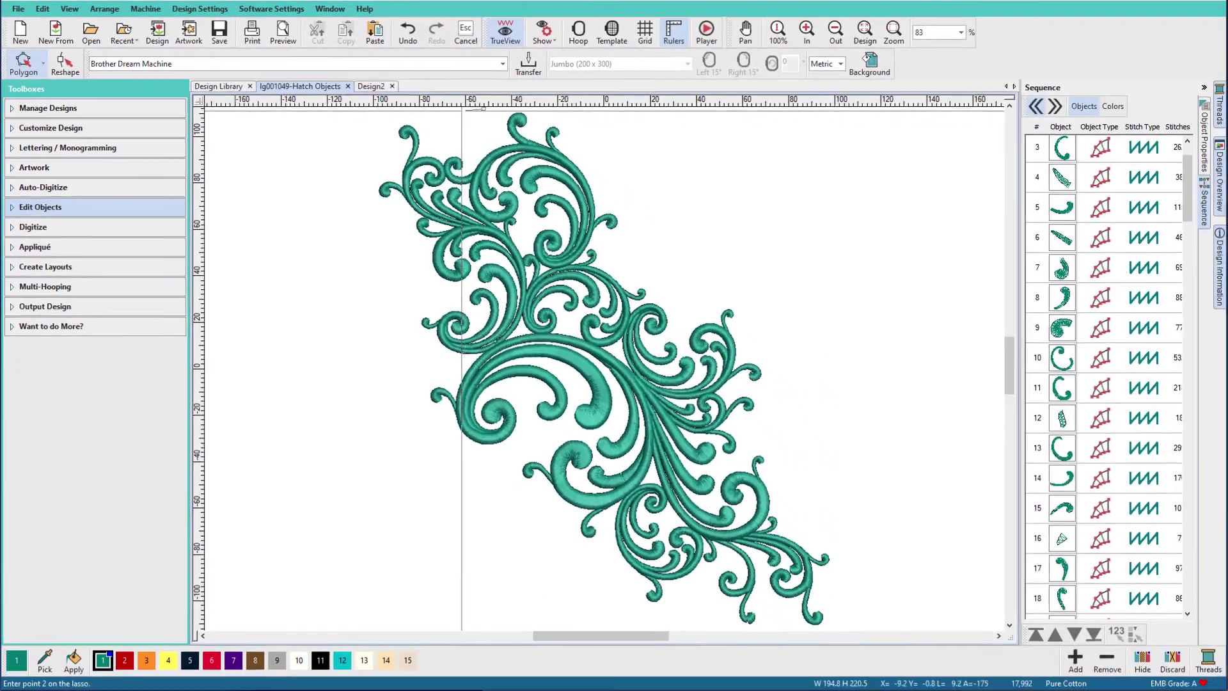
left_click(550, 124)
left_click(524, 128)
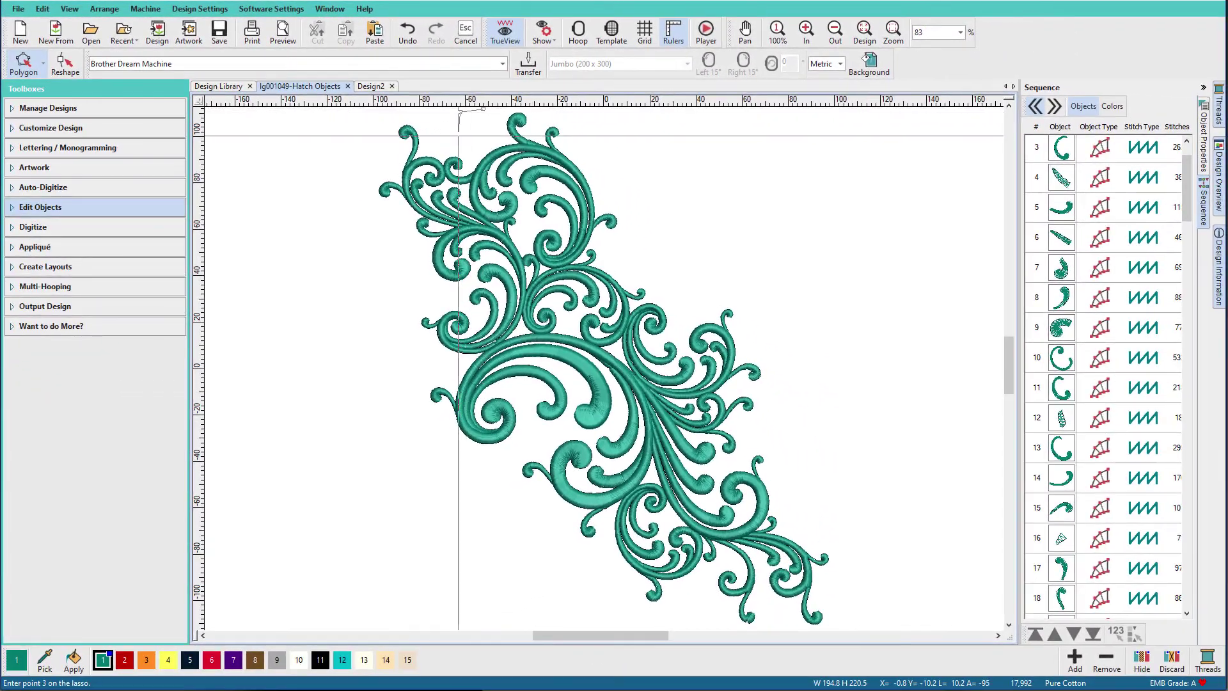
left_click(492, 175)
left_click(481, 211)
left_click(521, 254)
left_click(507, 259)
left_click(540, 267)
left_click(571, 265)
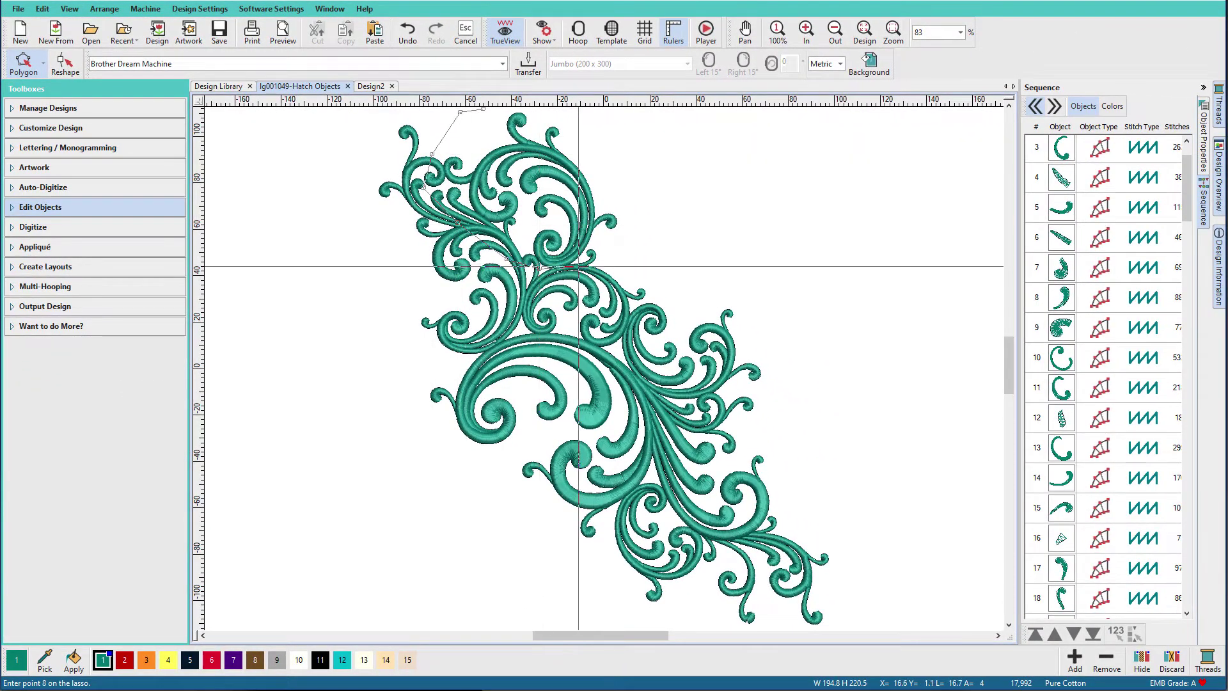
left_click(594, 247)
left_click(657, 236)
left_click(647, 184)
key("Return")
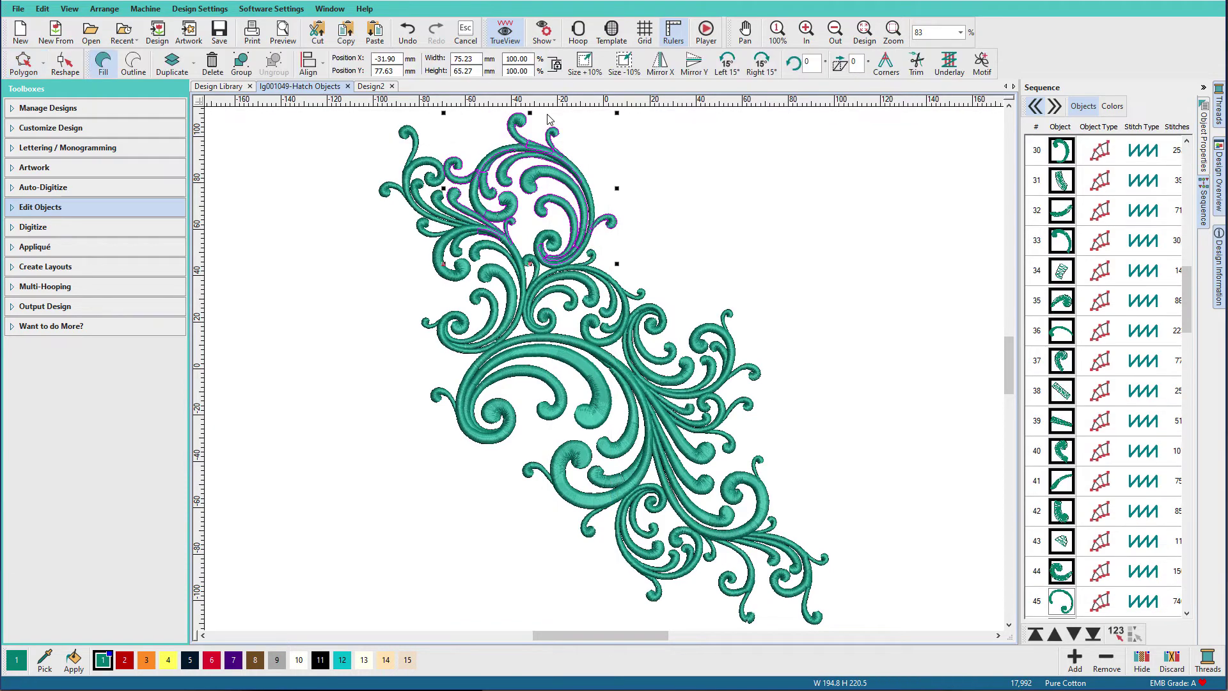
Colour the selected top swirl with red palette swatch 2, then deselect it.
left_click(125, 661)
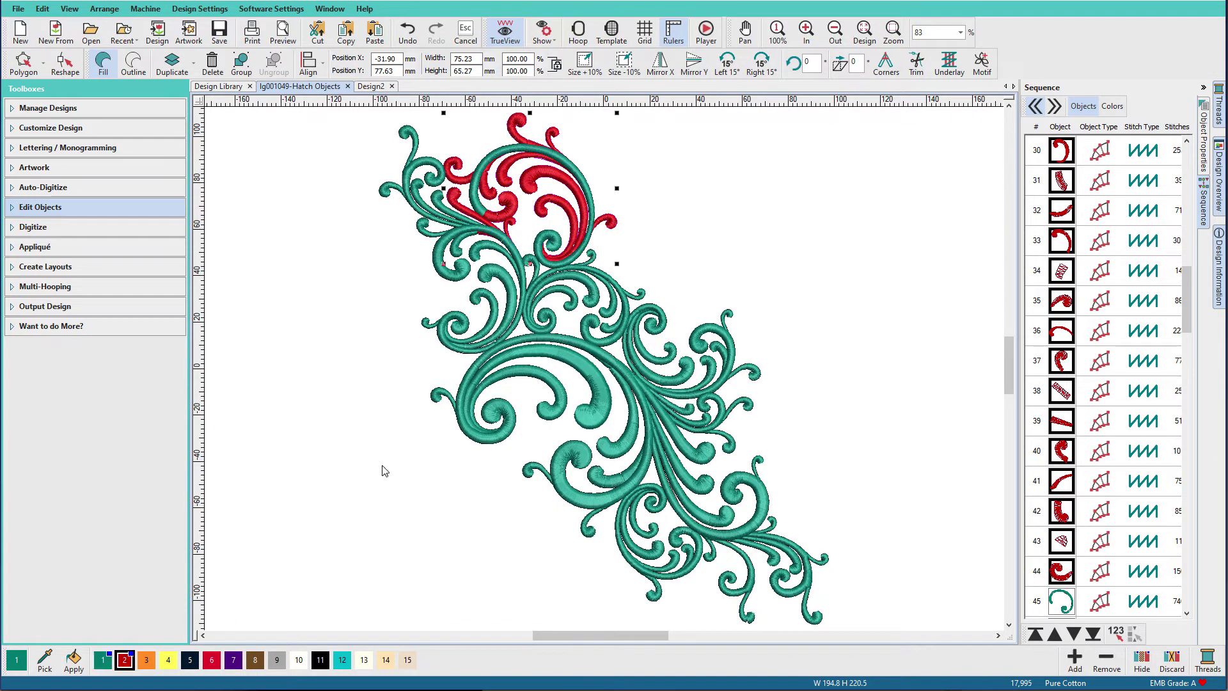
left_click(452, 212)
left_click(378, 225)
Turn the two stray red strokes back to teal and colour the large curl red.
left_click(43, 63)
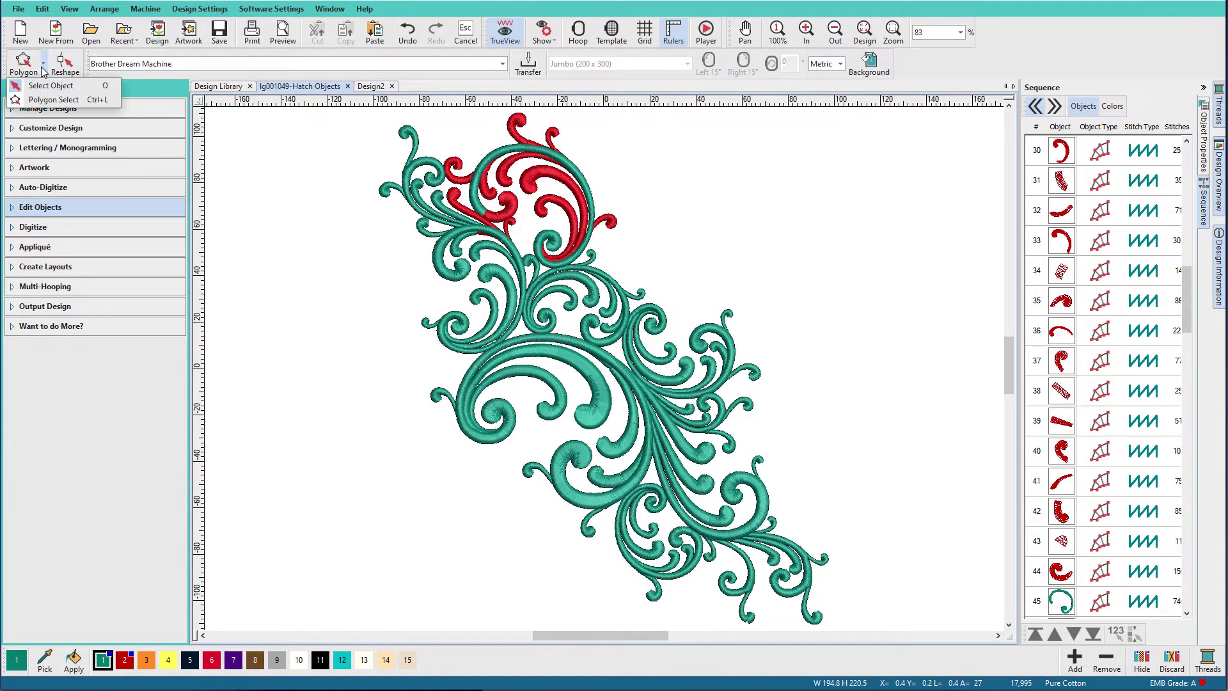
left_click(38, 85)
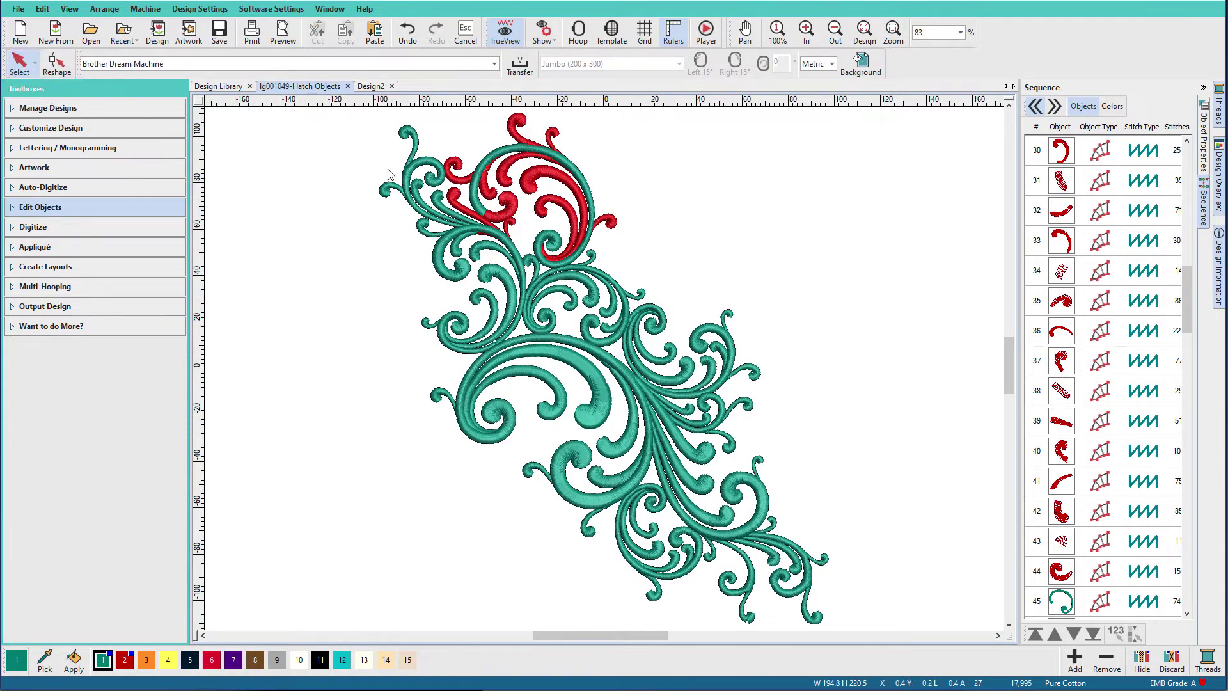
left_click(455, 208)
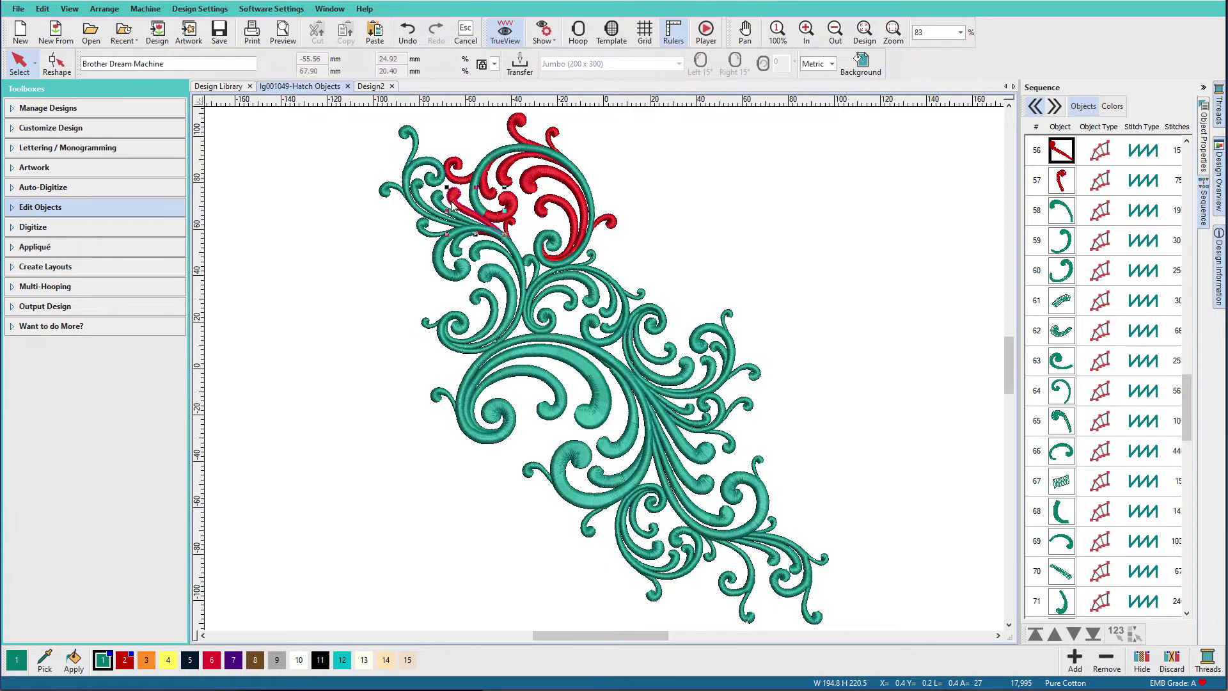
left_click(514, 226, "ctrl")
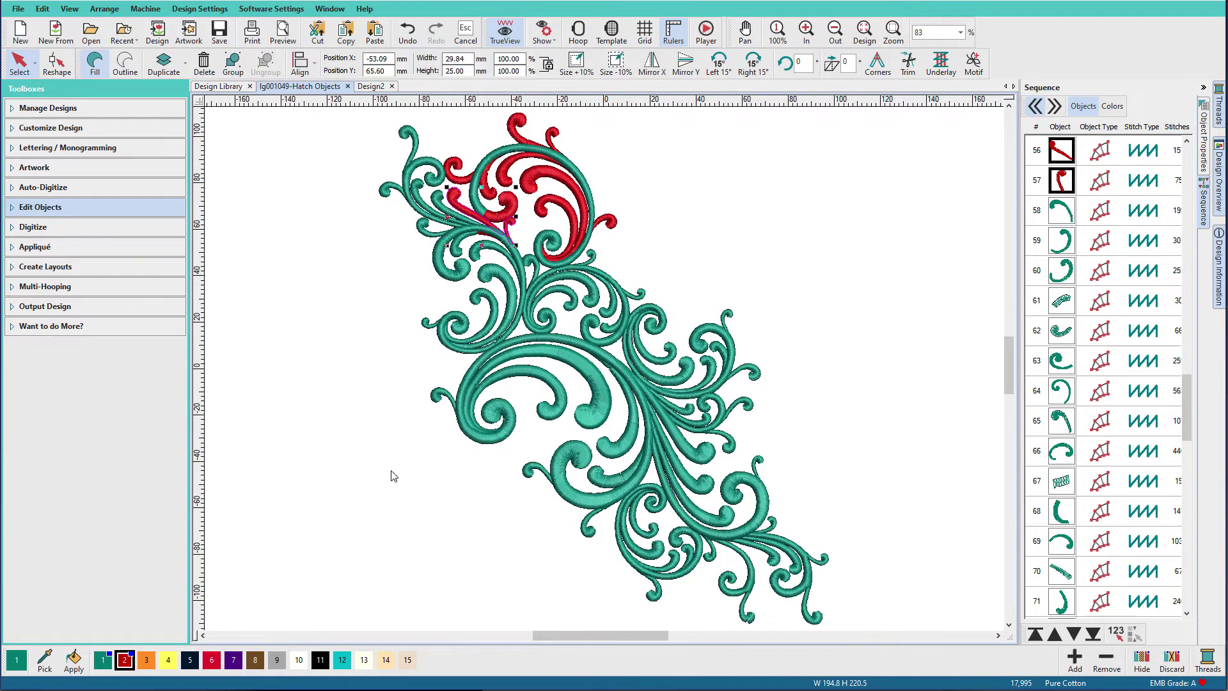
left_click(102, 660)
left_click(563, 201)
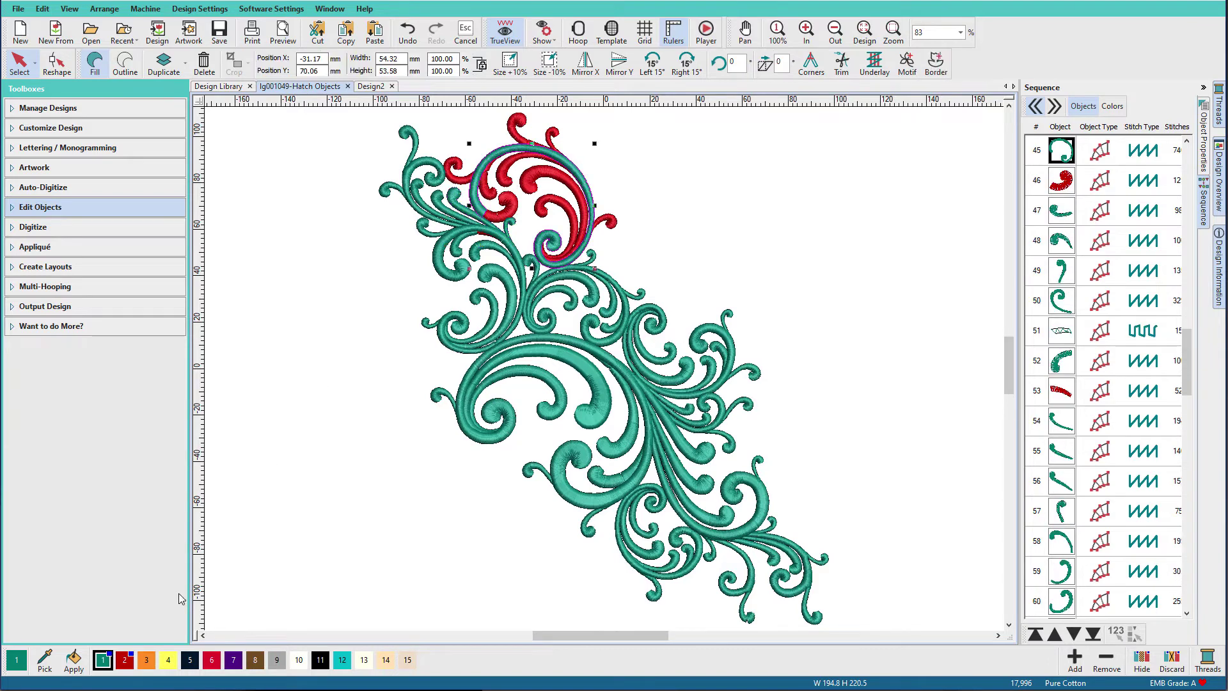
left_click(125, 660)
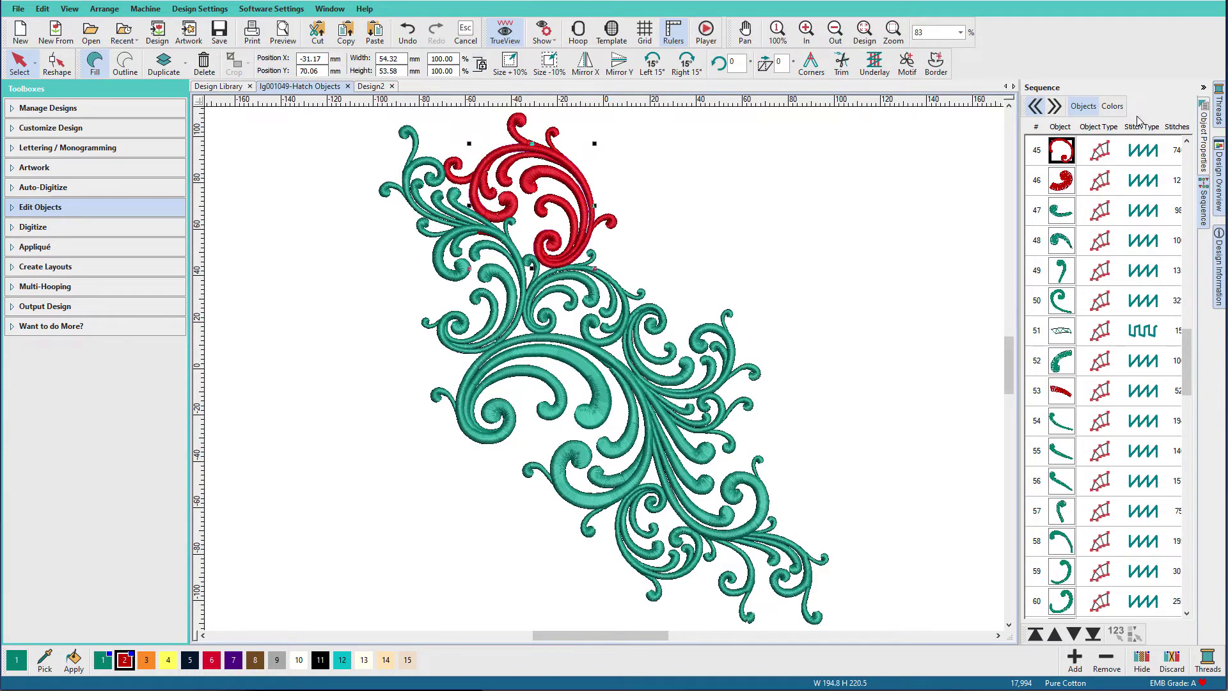
In the Colors view, make the lone stray red object teal and select the red row.
left_click(1116, 108)
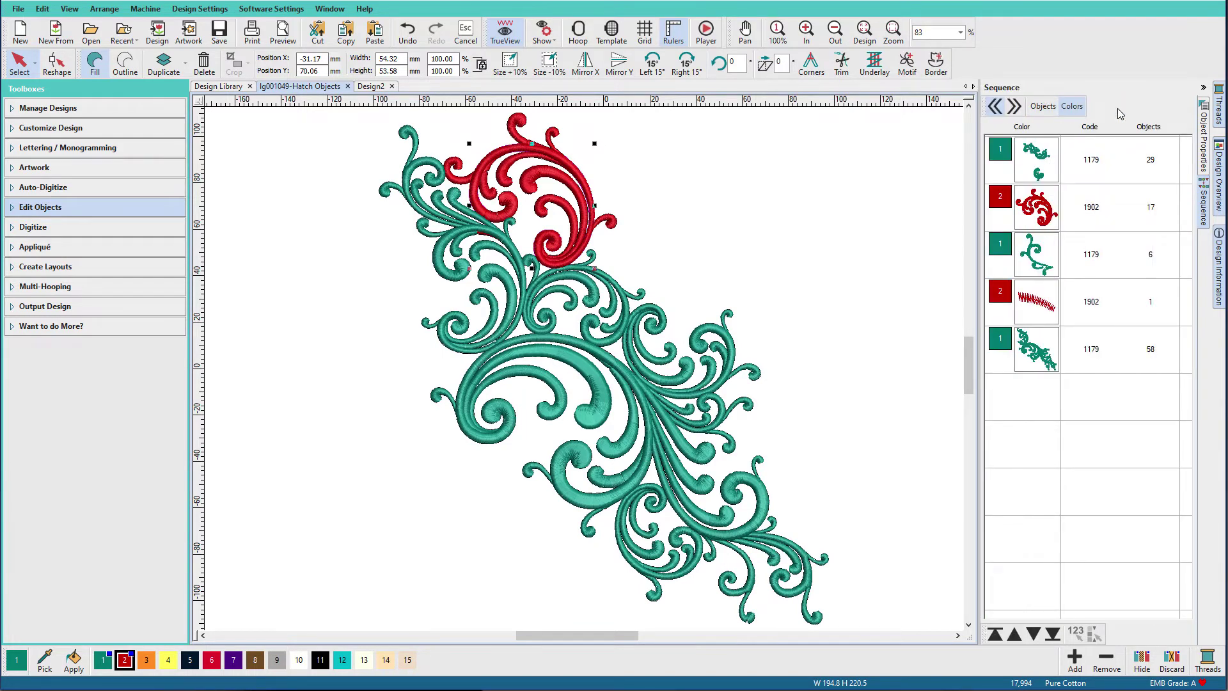
left_click(1034, 314)
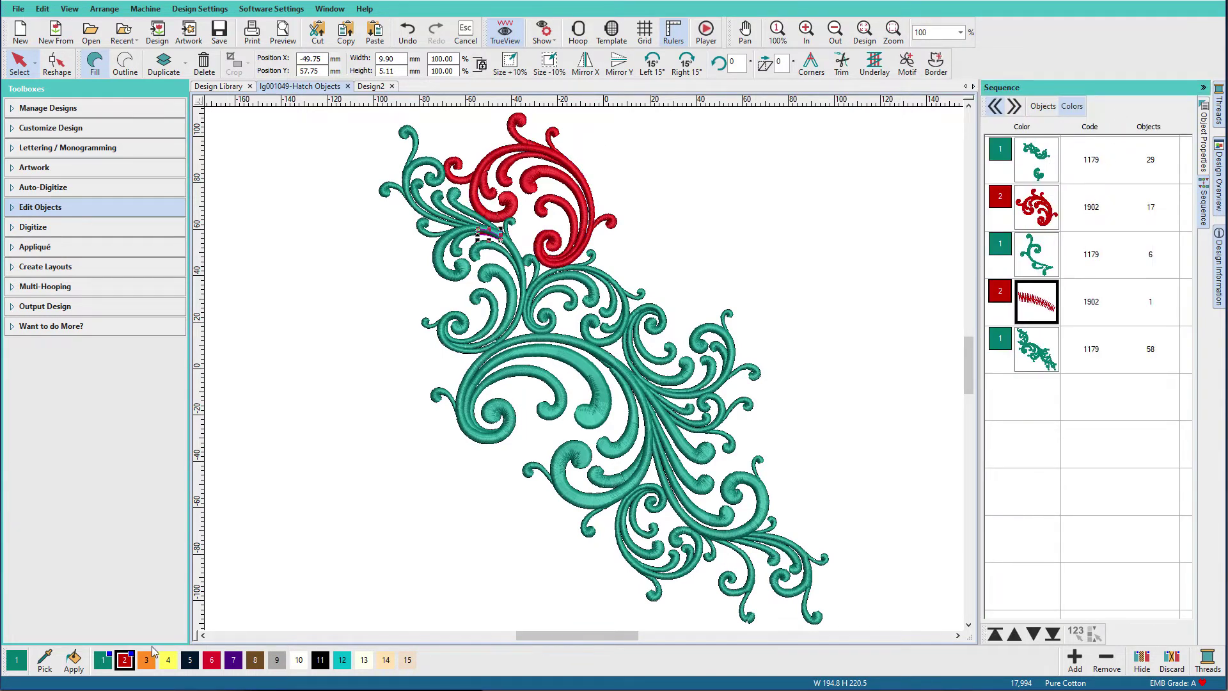
left_click(103, 661)
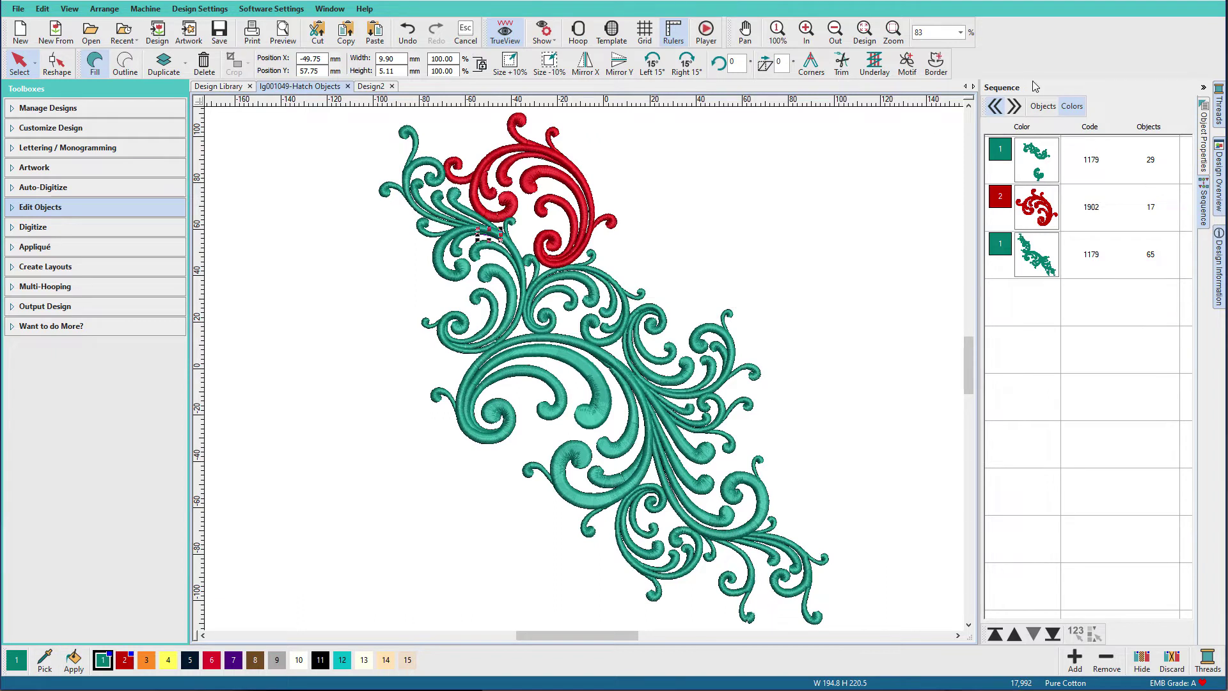
left_click(1036, 216)
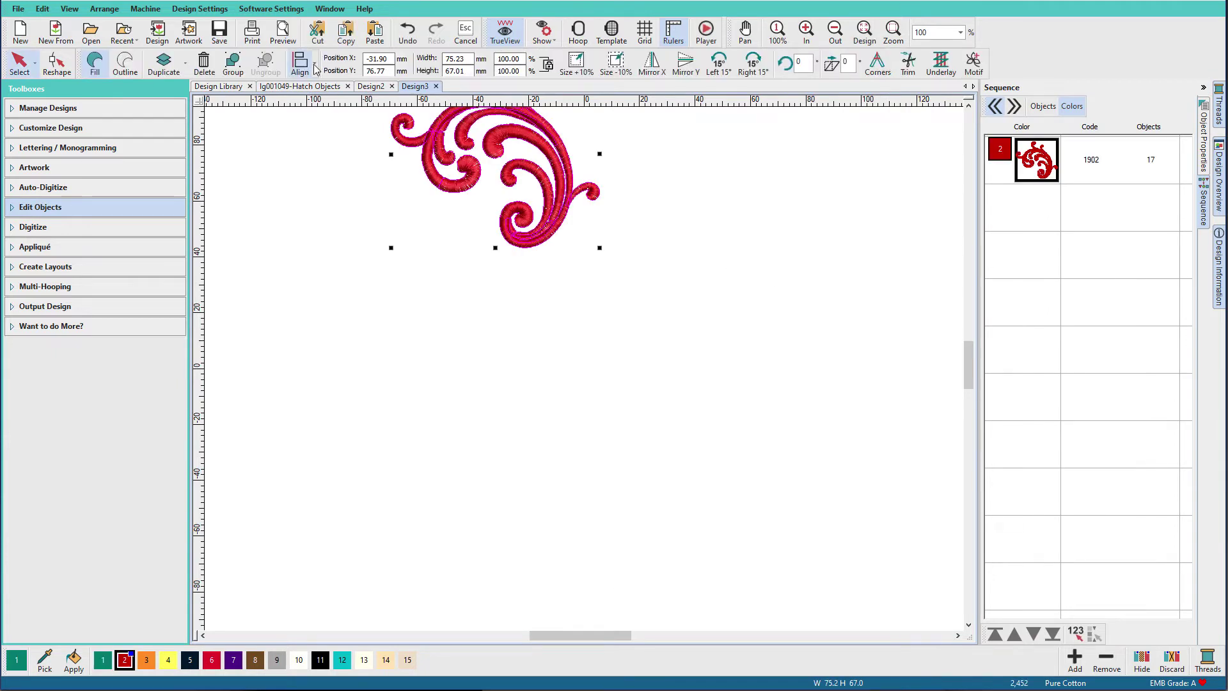
Set the red swirl's position to X 0, Y 0 in Design3, then deselect it.
left_click_drag(387, 59, 373, 59)
type("0")
key("Tab")
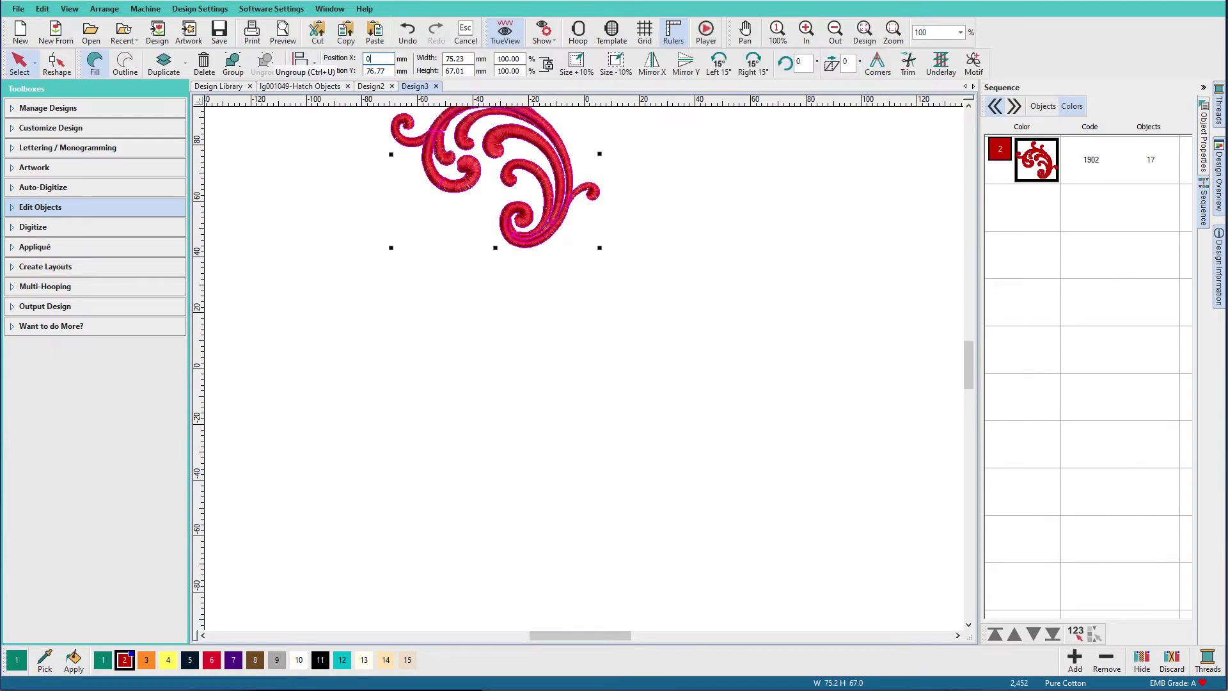
type("0")
key("Return")
left_click(756, 320)
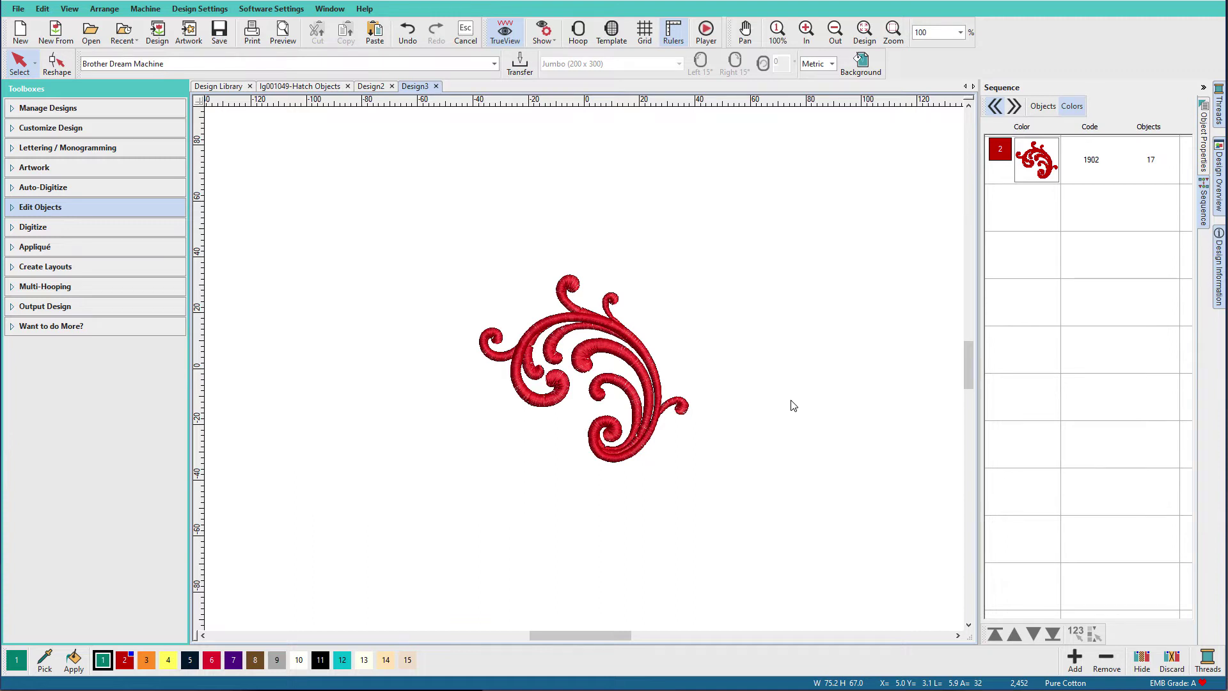
Zoom into the swirl's left curls and switch TrueView off to show object outlines.
left_click(526, 371)
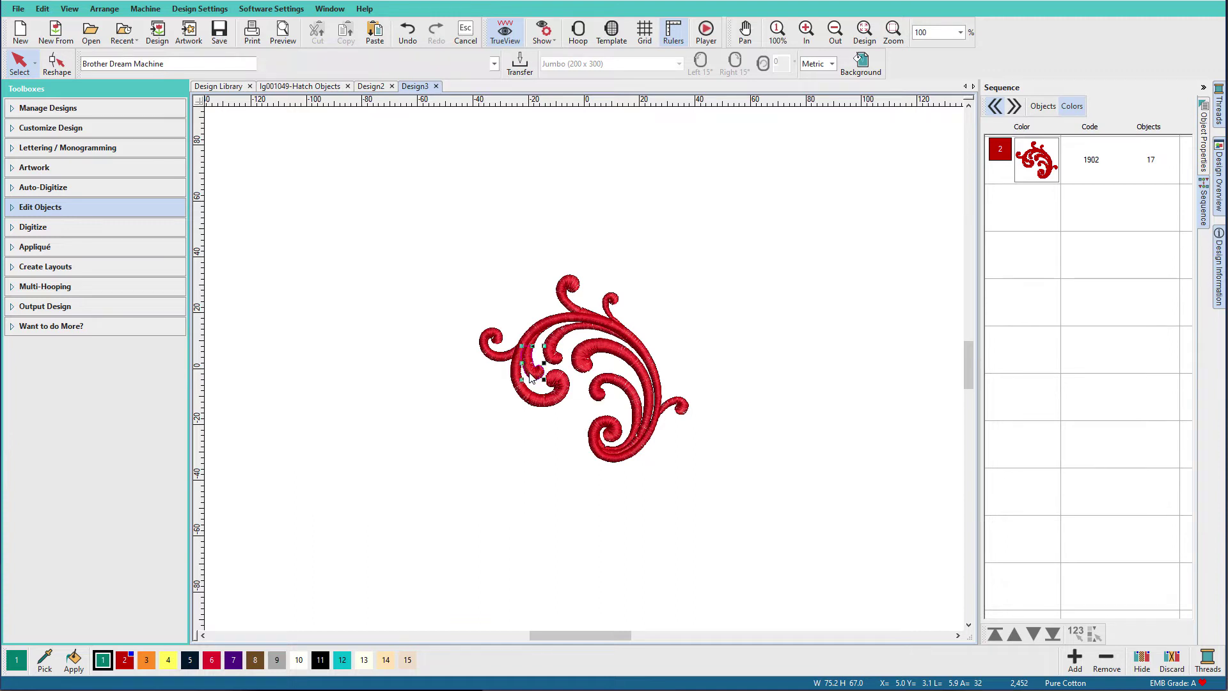
left_click_drag(494, 325, 581, 454)
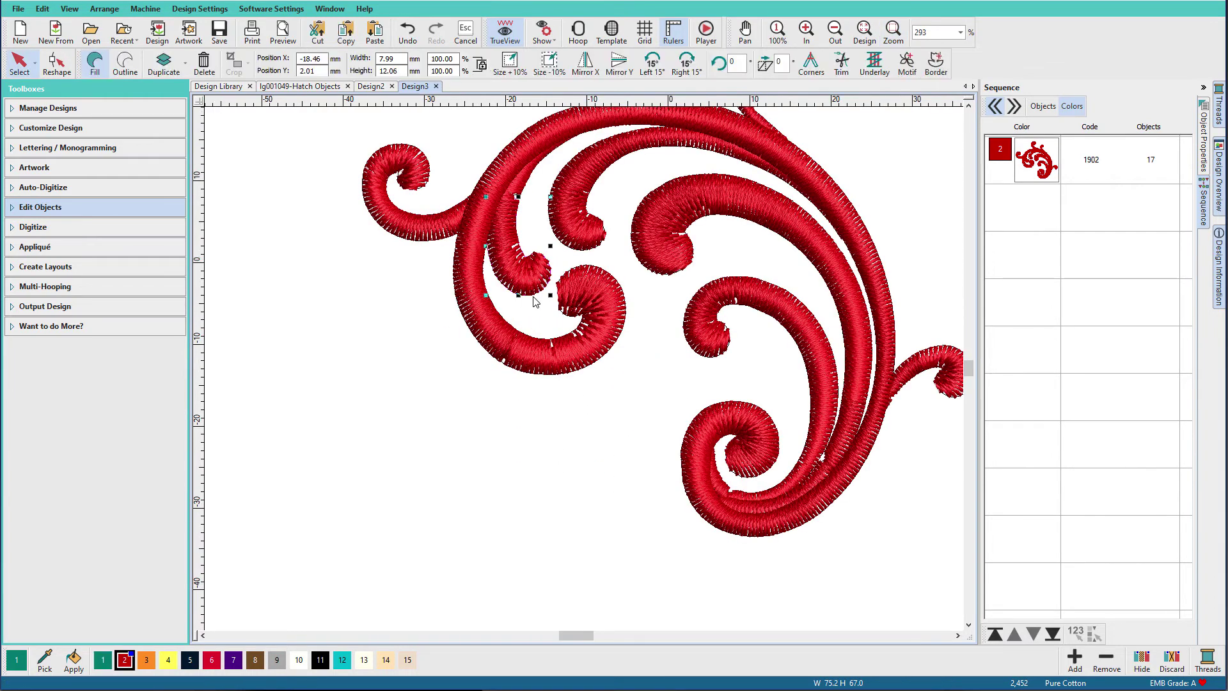
key("t")
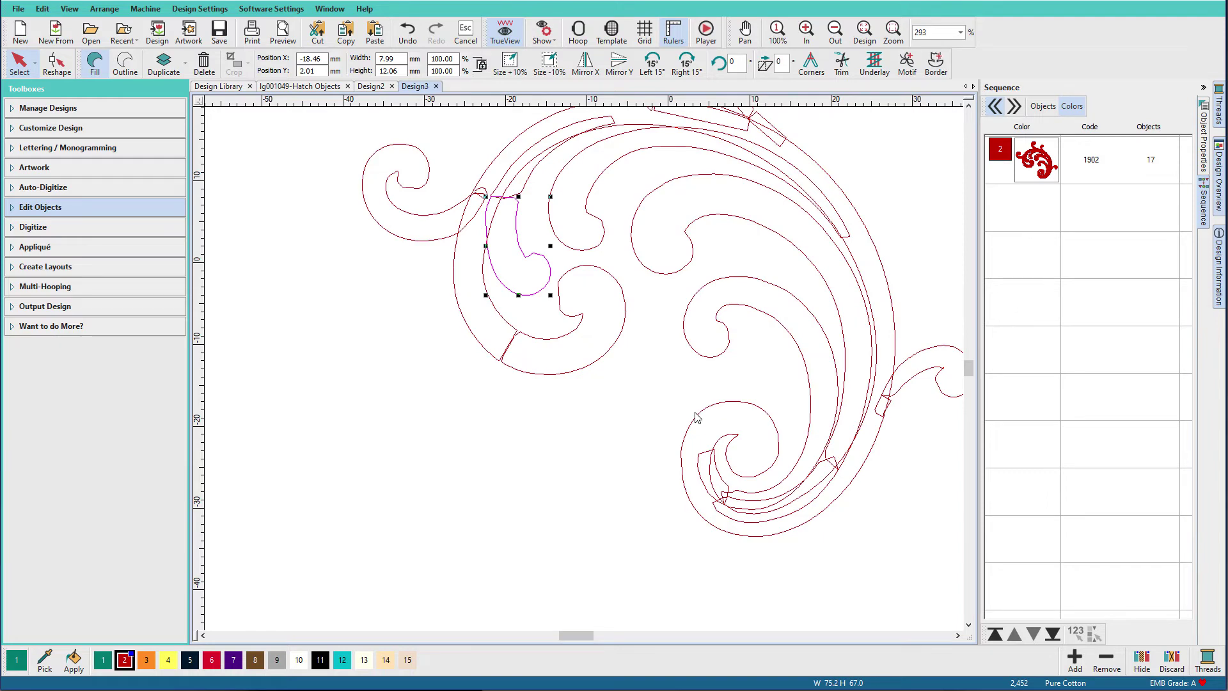
scroll(697, 417, "down", 1)
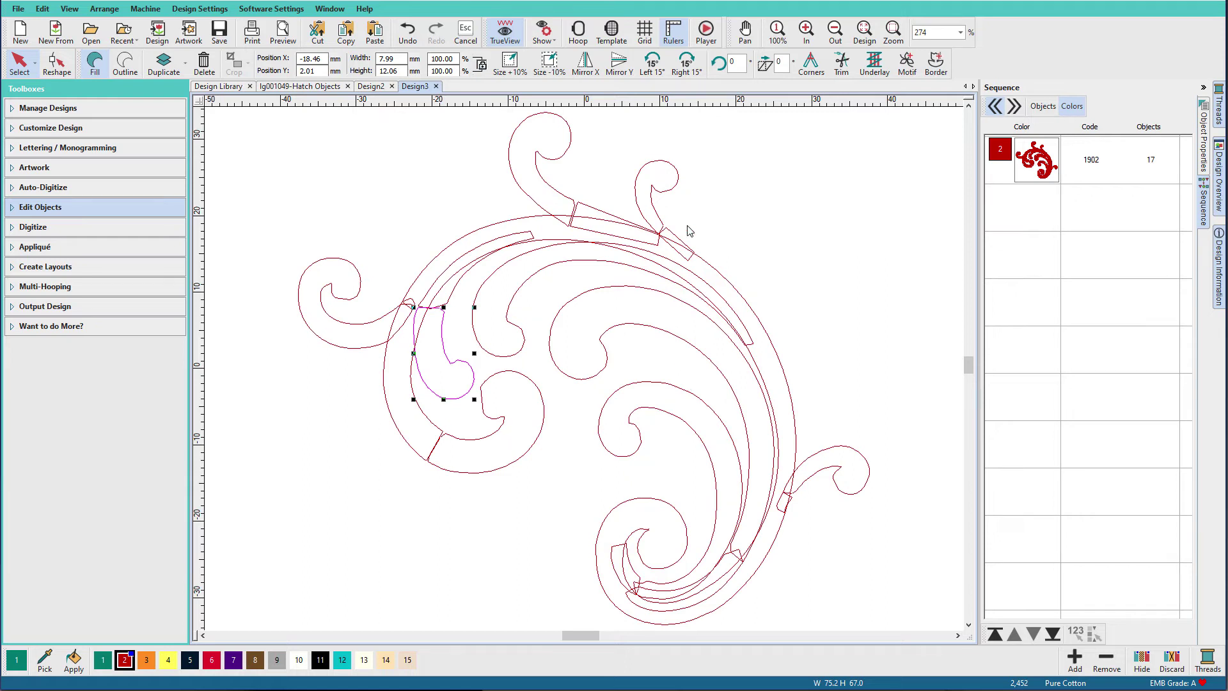
Switch back to the Design2 tab to view the 337-object teal swirl.
left_click(383, 89)
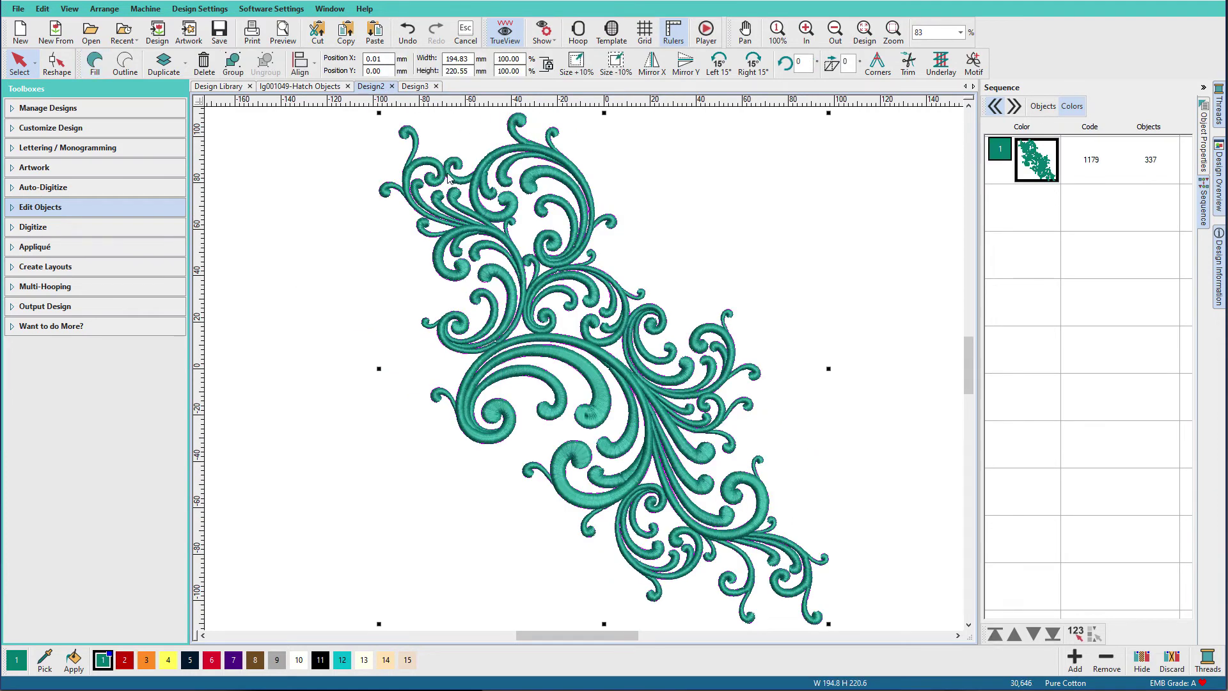